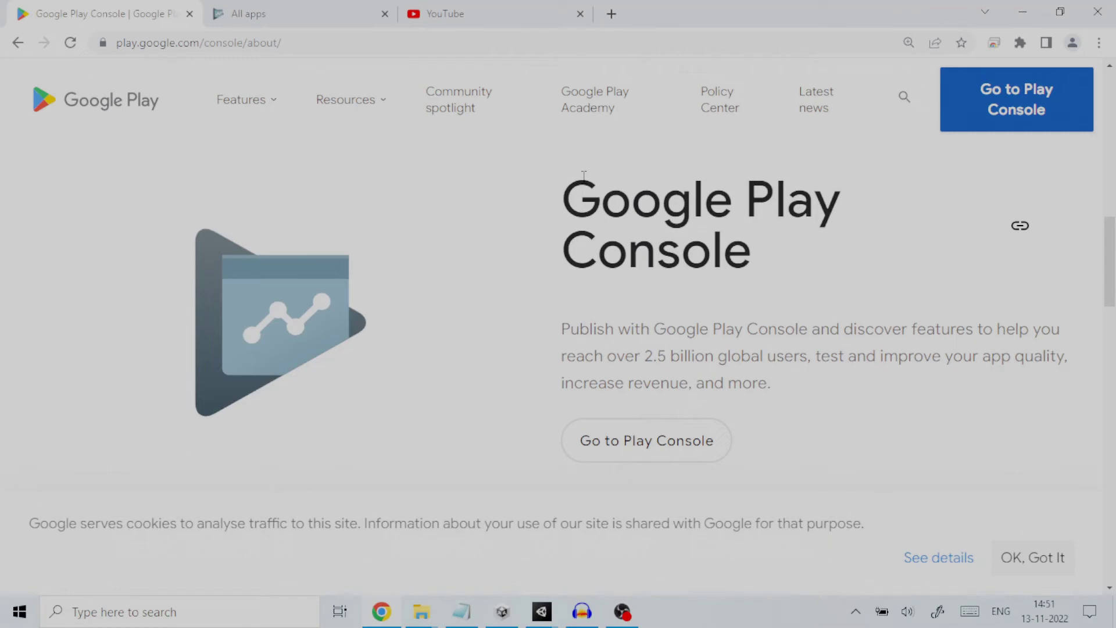
{"action": "left_click", "coordinate": [306, 16]}
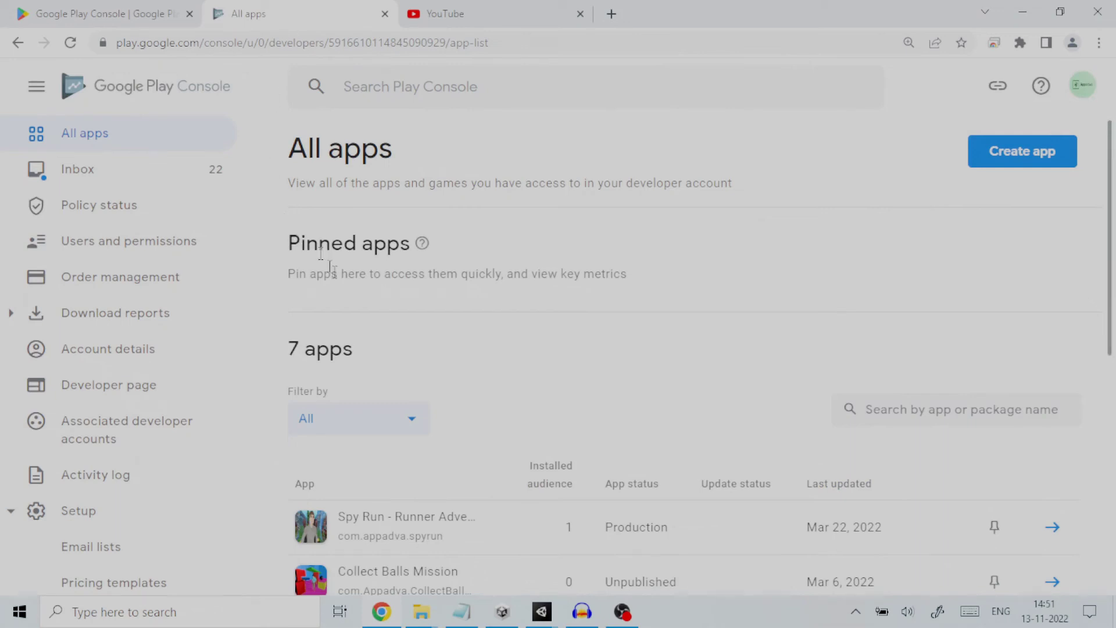
{"action": "left_click", "coordinate": [380, 523]}
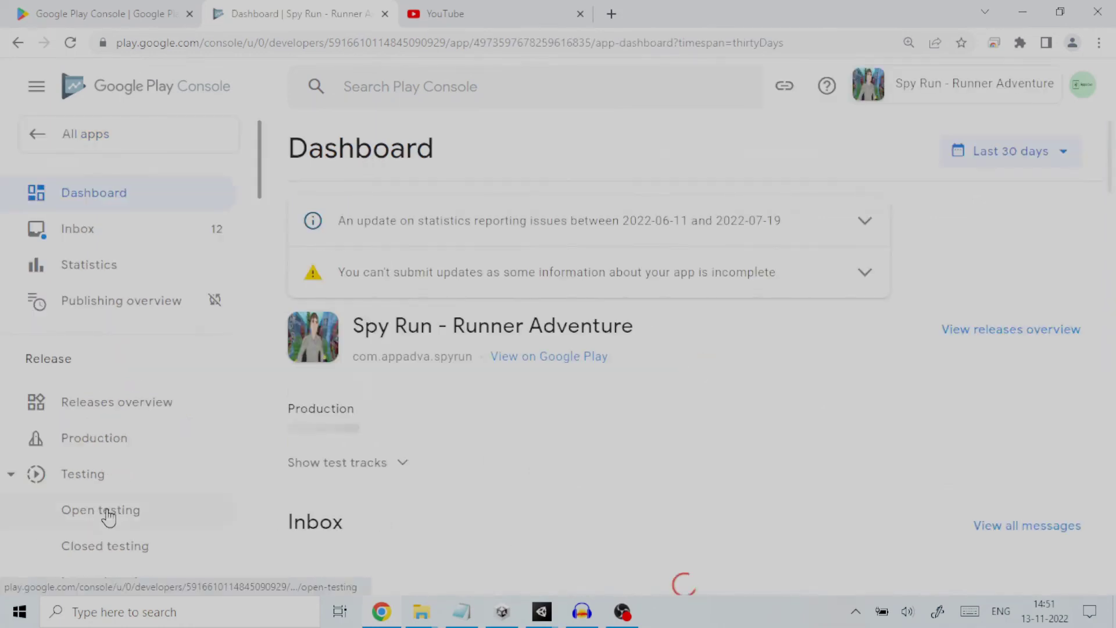
{"action": "left_click", "coordinate": [108, 516]}
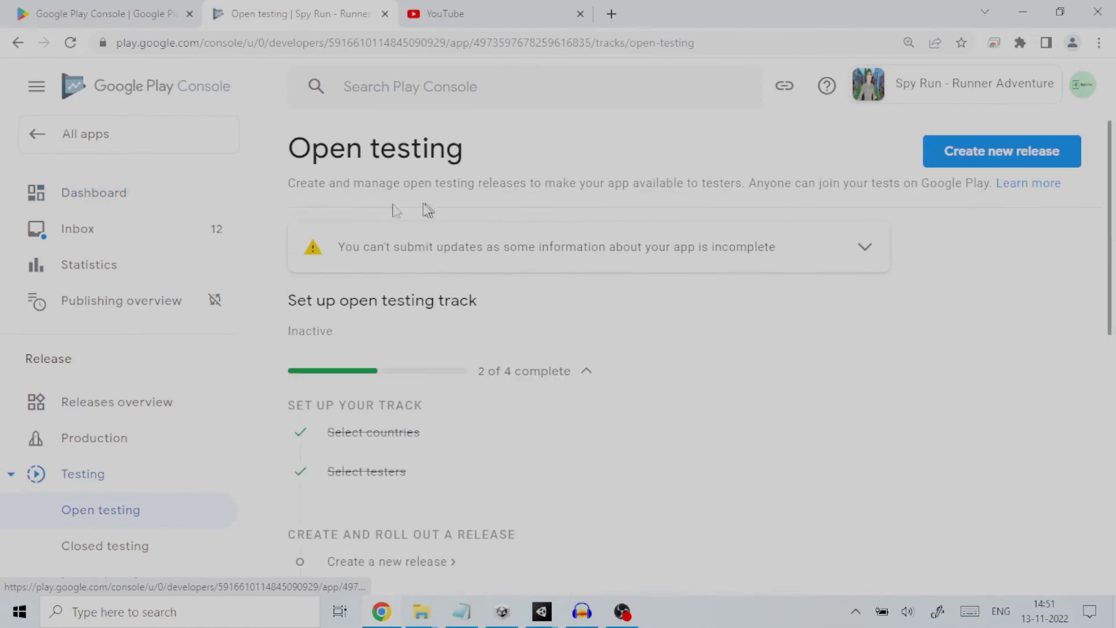
{"action": "left_click", "coordinate": [107, 553]}
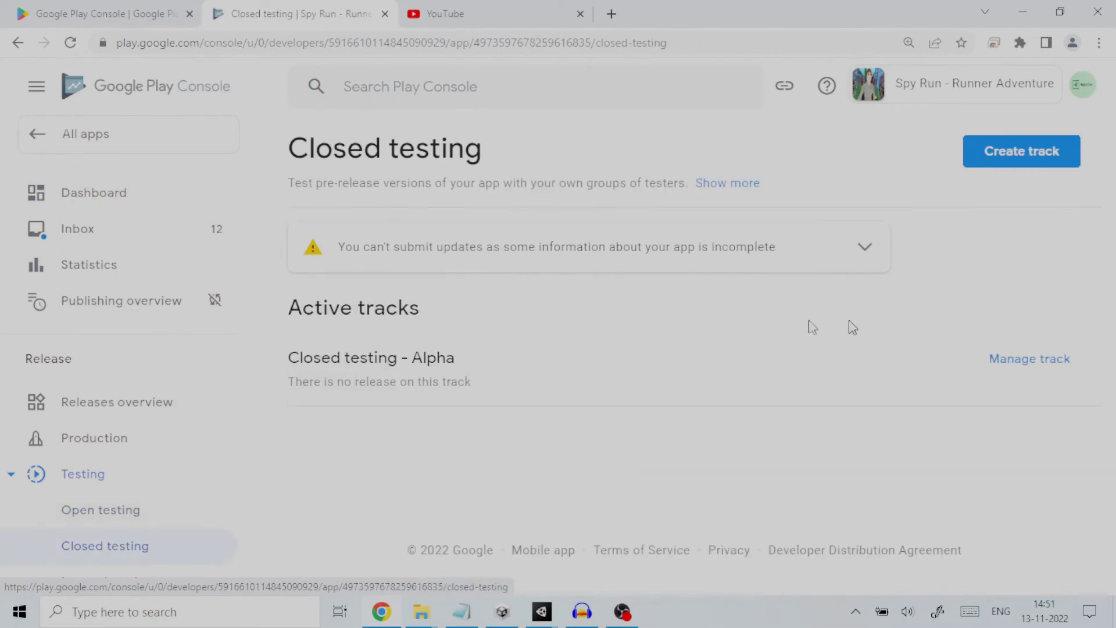
{"action": "left_click", "coordinate": [1021, 365]}
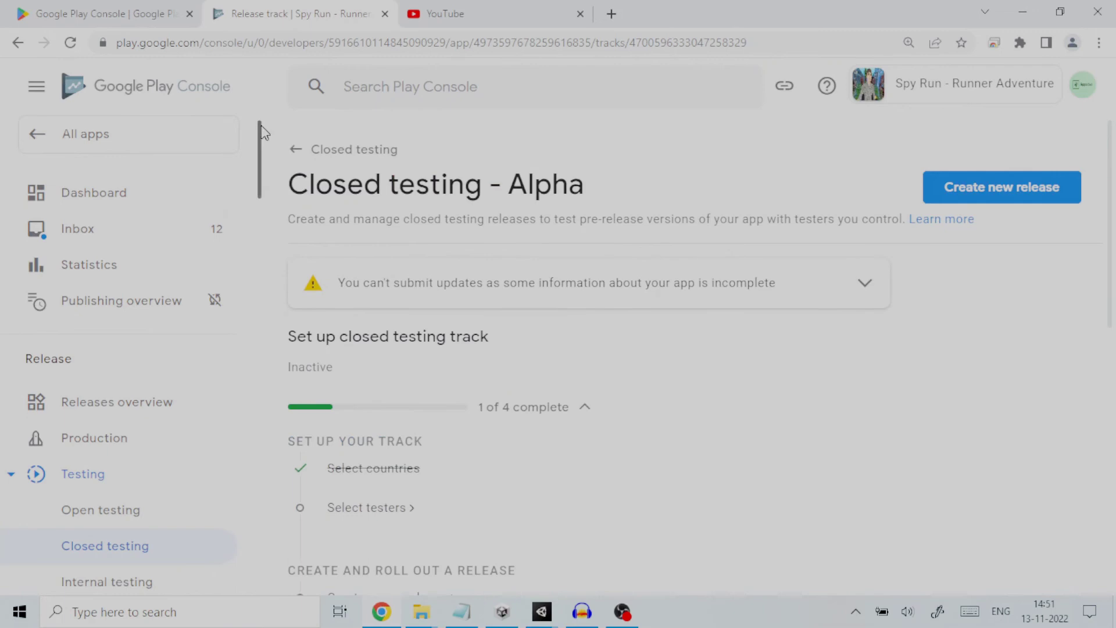
{"action": "left_click_drag", "start_coordinate": [260, 126], "coordinate": [259, 147]}
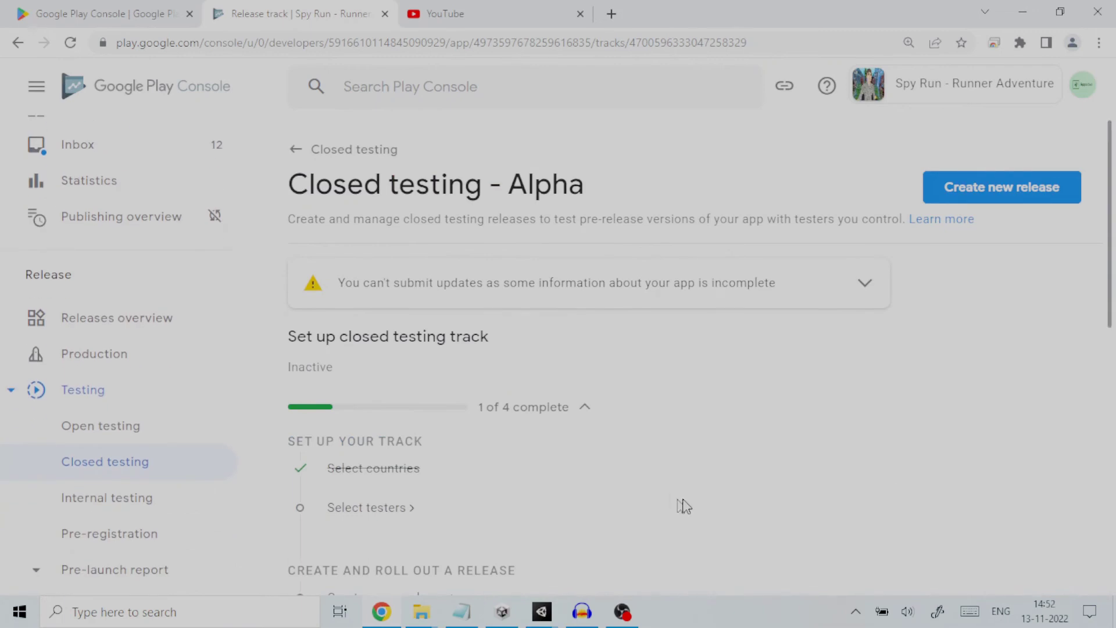
{"action": "left_click_drag", "start_coordinate": [1110, 227], "coordinate": [1071, 396]}
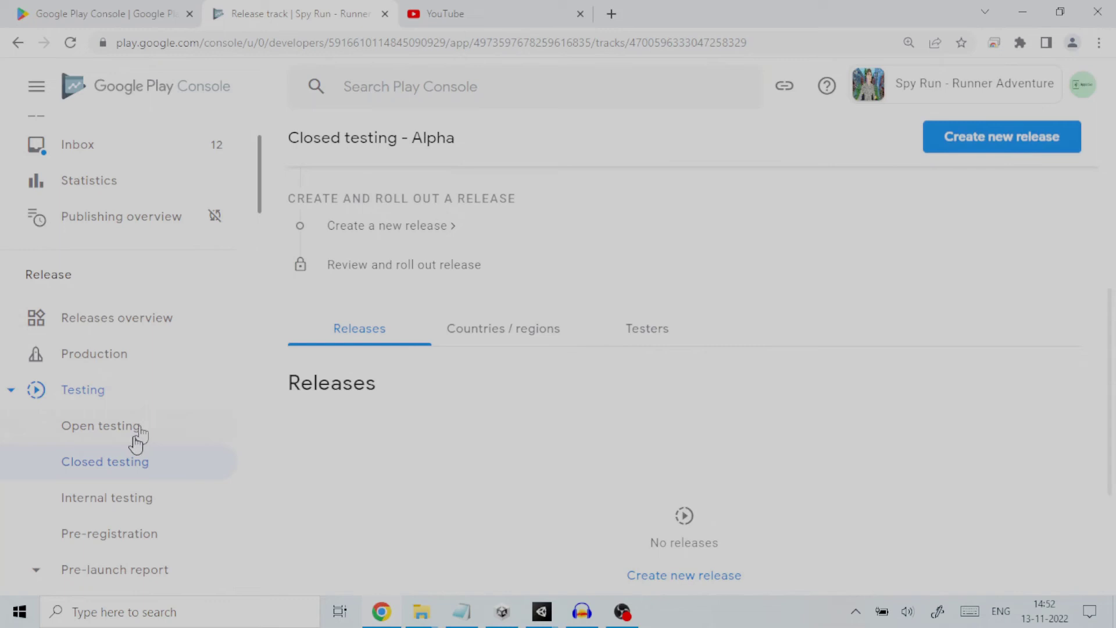
{"action": "left_click", "coordinate": [97, 501]}
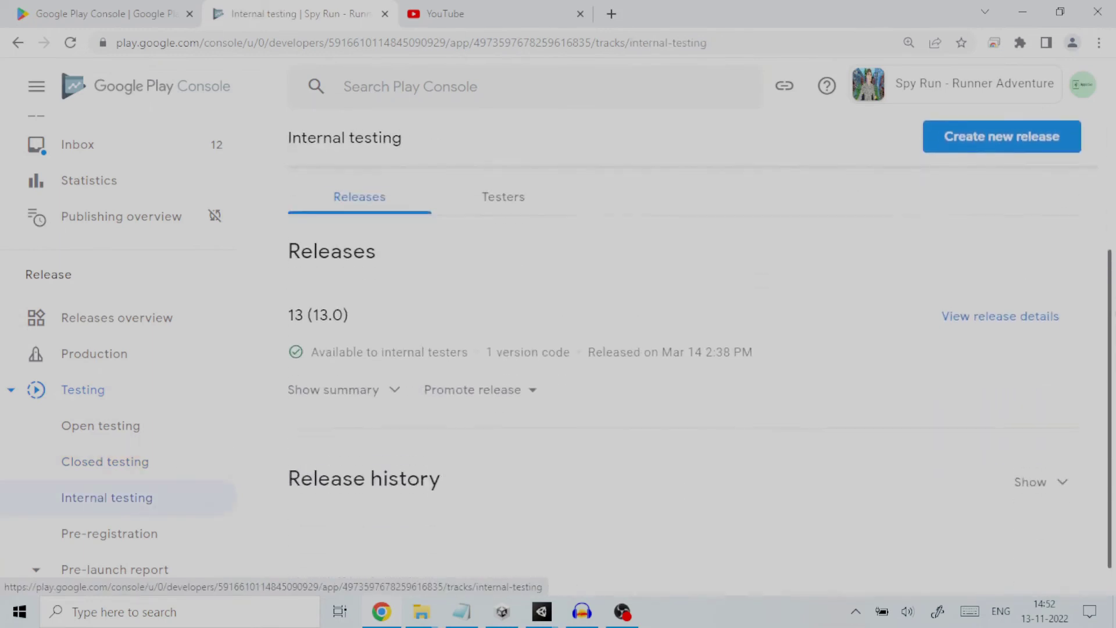
{"action": "scroll", "coordinate": [719, 313], "scroll_direction": "up", "scroll_amount": 3}
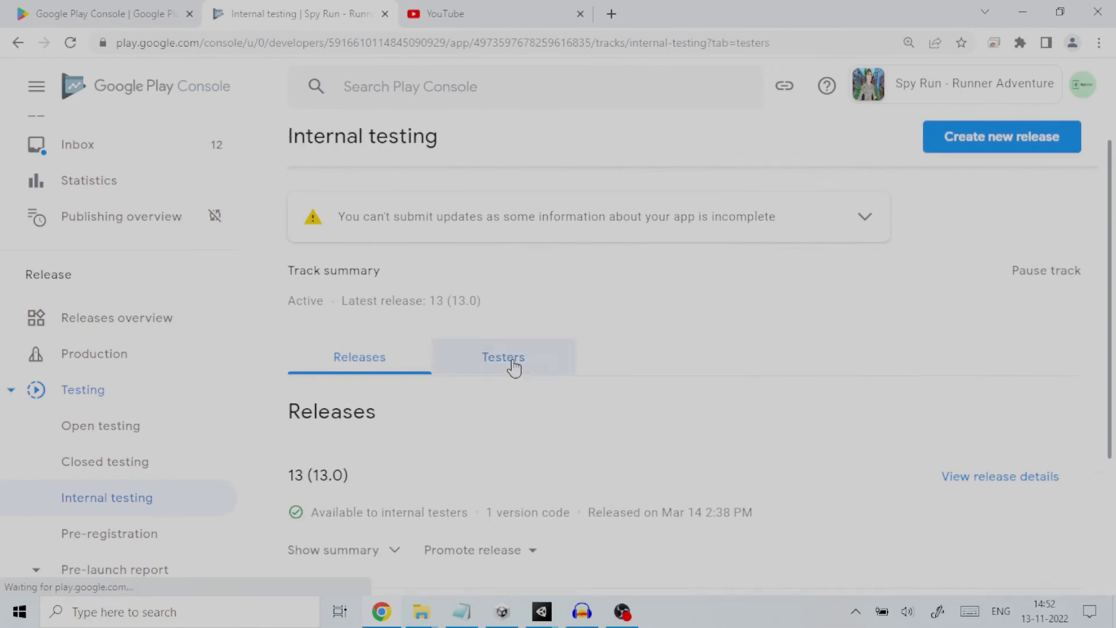
{"action": "left_click", "coordinate": [513, 366]}
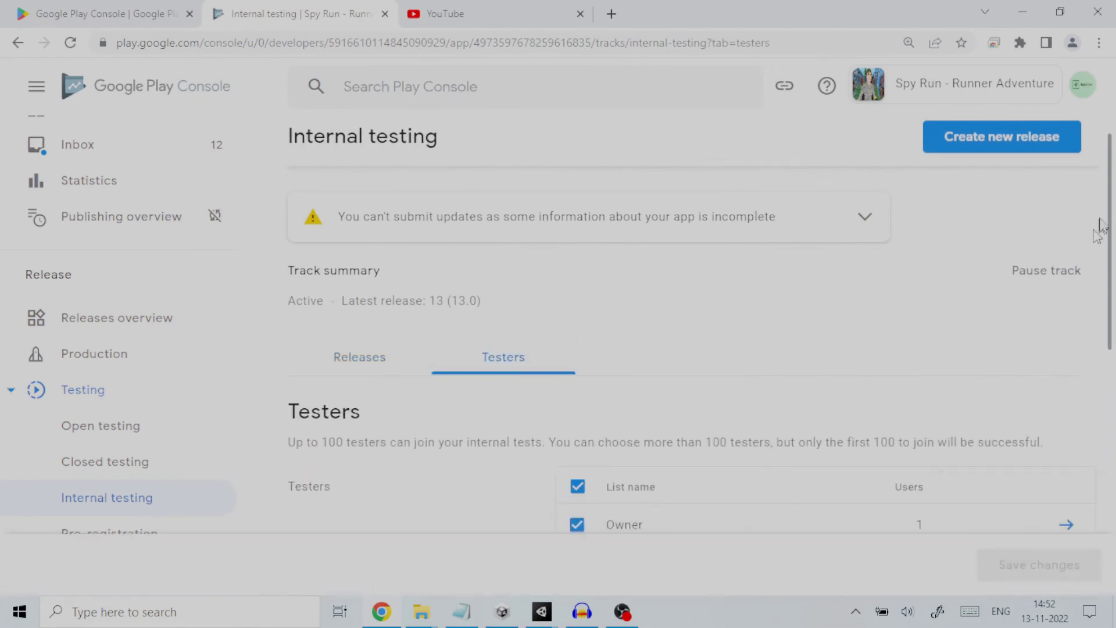
{"action": "left_click_drag", "start_coordinate": [1110, 221], "coordinate": [1110, 352]}
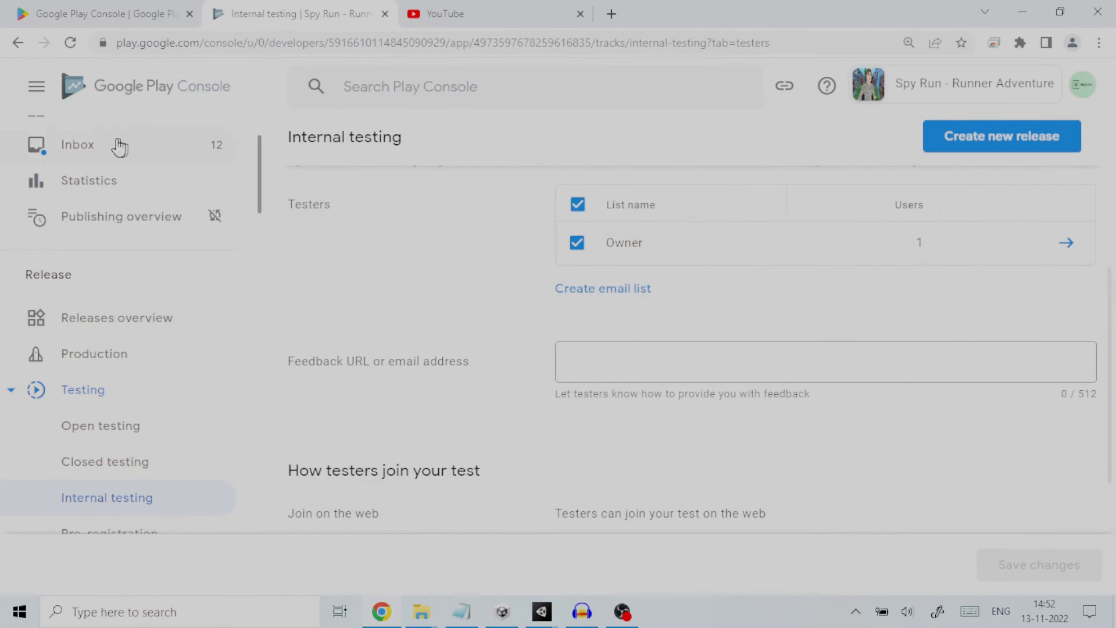
{"action": "scroll", "coordinate": [92, 145], "scroll_direction": "down", "scroll_amount": 3}
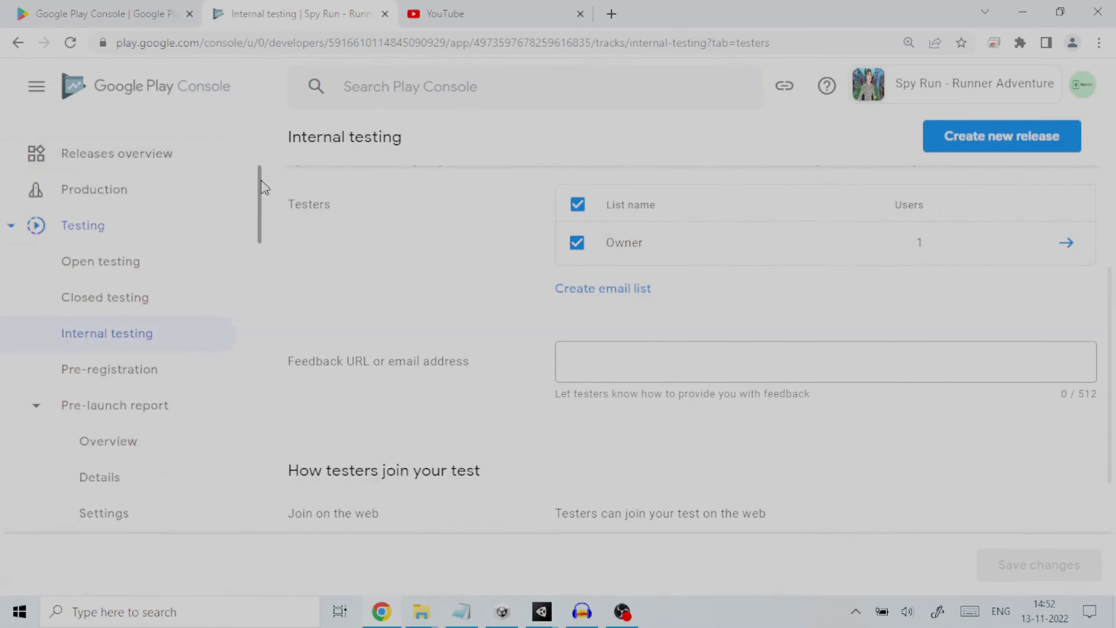
{"action": "scroll", "coordinate": [259, 182], "scroll_direction": "up", "scroll_amount": 4}
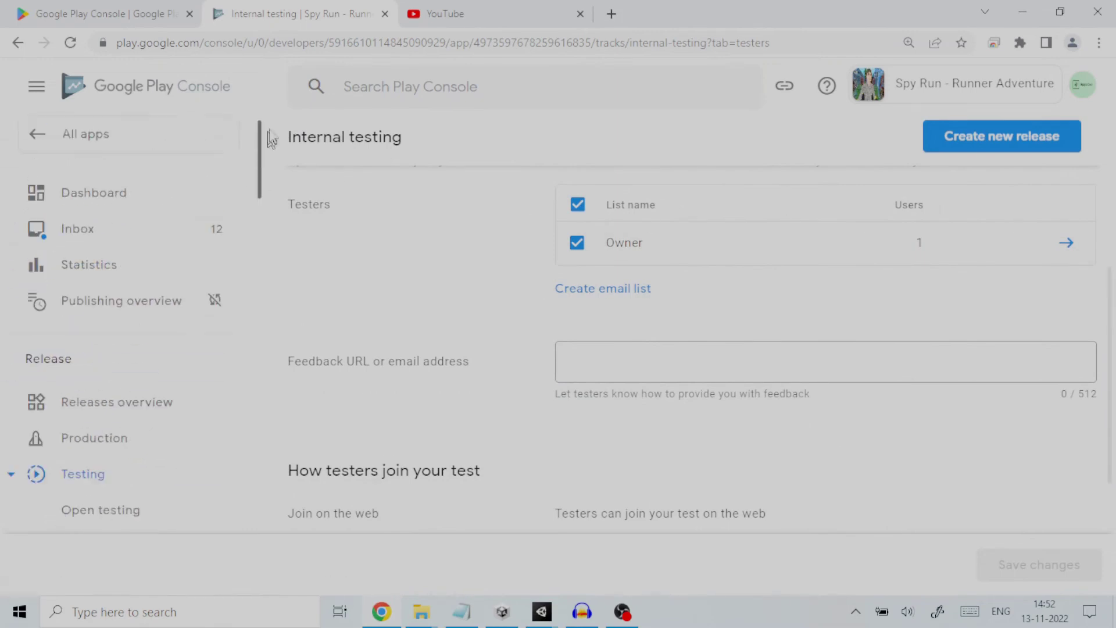
{"action": "left_click", "coordinate": [38, 137]}
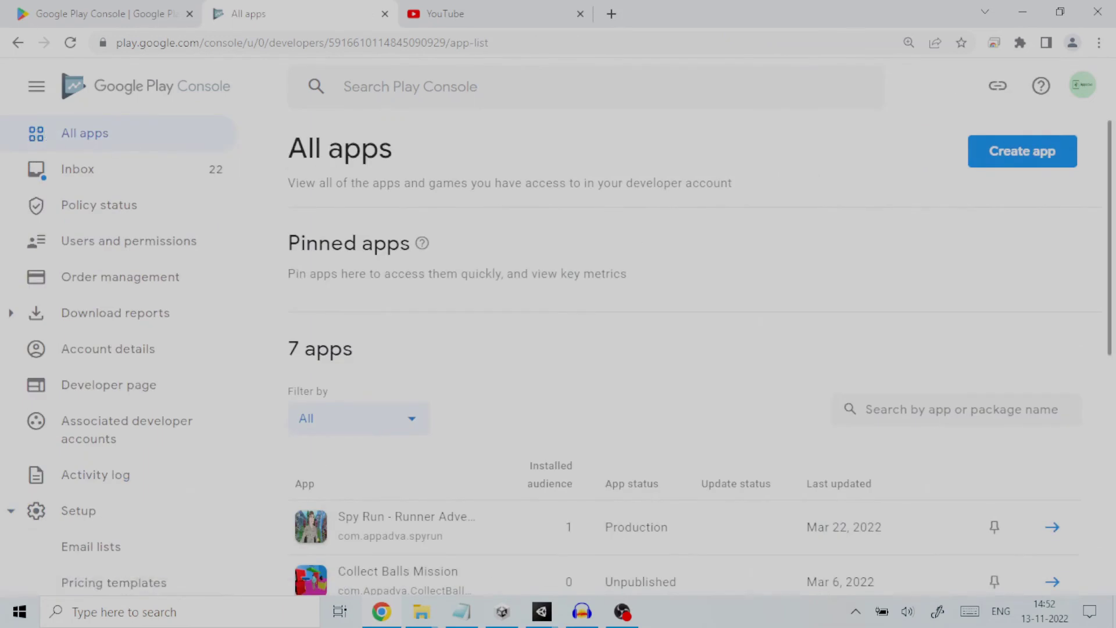
{"action": "left_click_drag", "start_coordinate": [1110, 194], "coordinate": [1111, 214]}
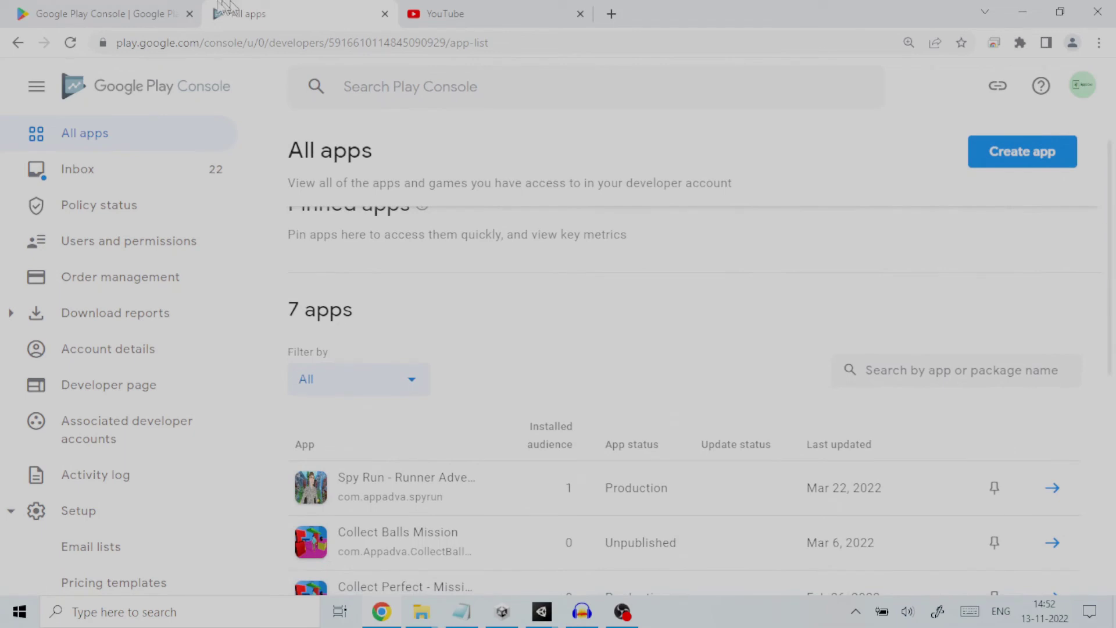
{"action": "left_click", "coordinate": [102, 16]}
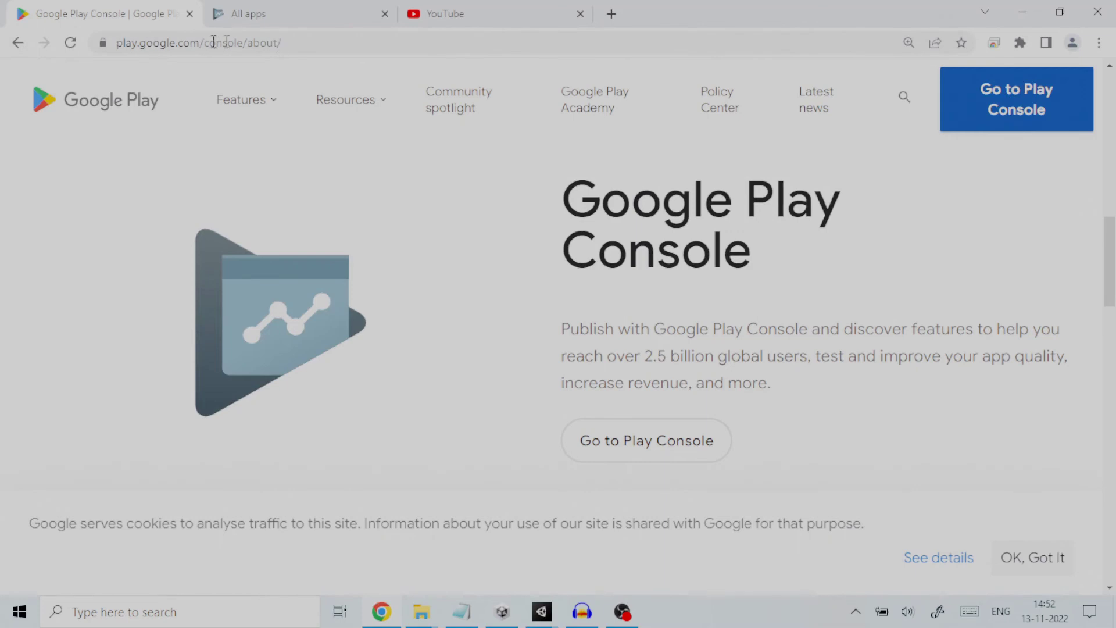
{"action": "left_click", "coordinate": [288, 15]}
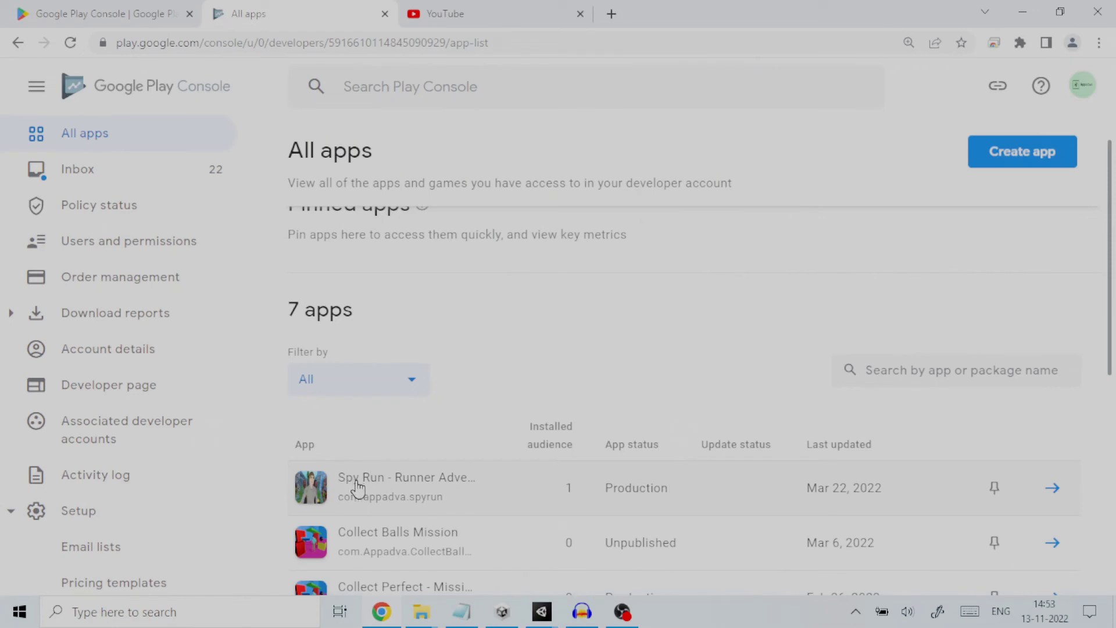
Open the Spy Run app and go to its Internal testing track under Testing.
{"action": "left_click", "coordinate": [357, 487]}
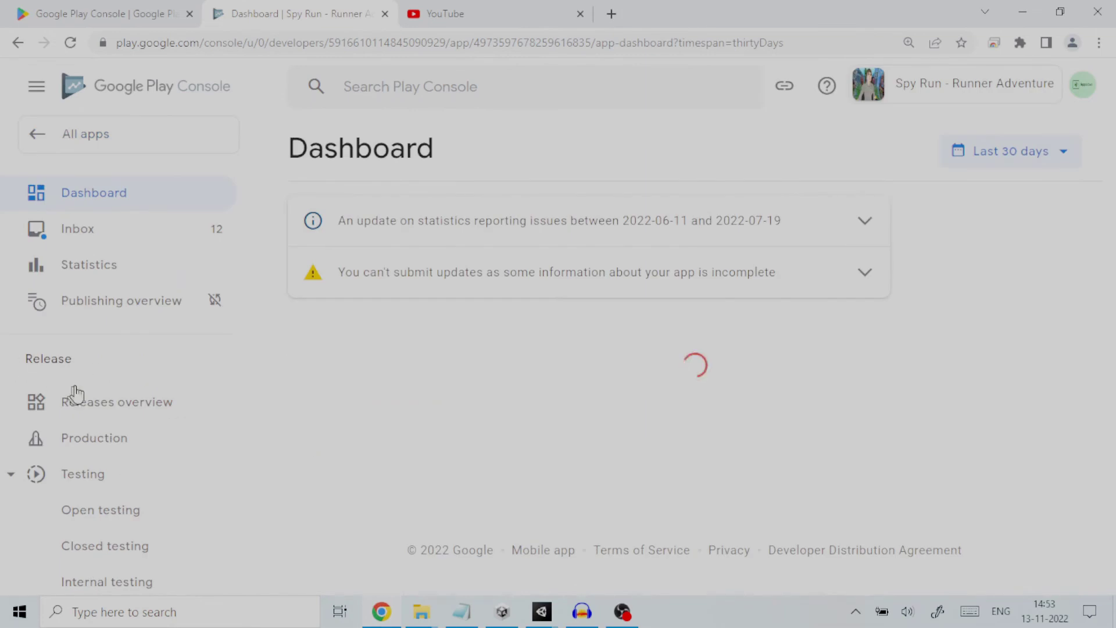
{"action": "left_click", "coordinate": [11, 476]}
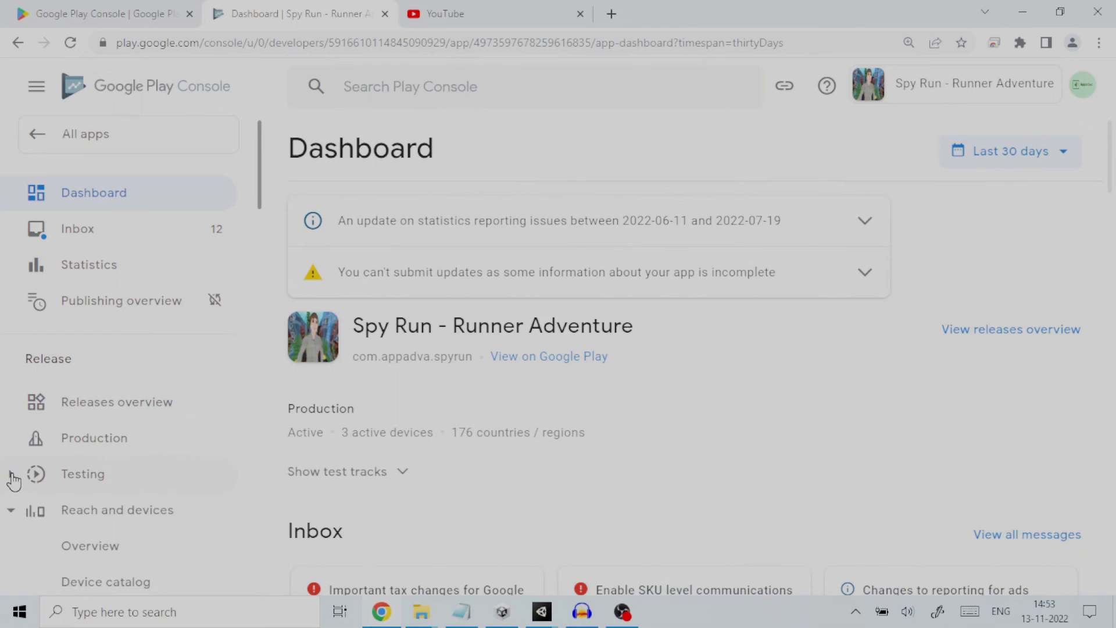
{"action": "left_click", "coordinate": [11, 476]}
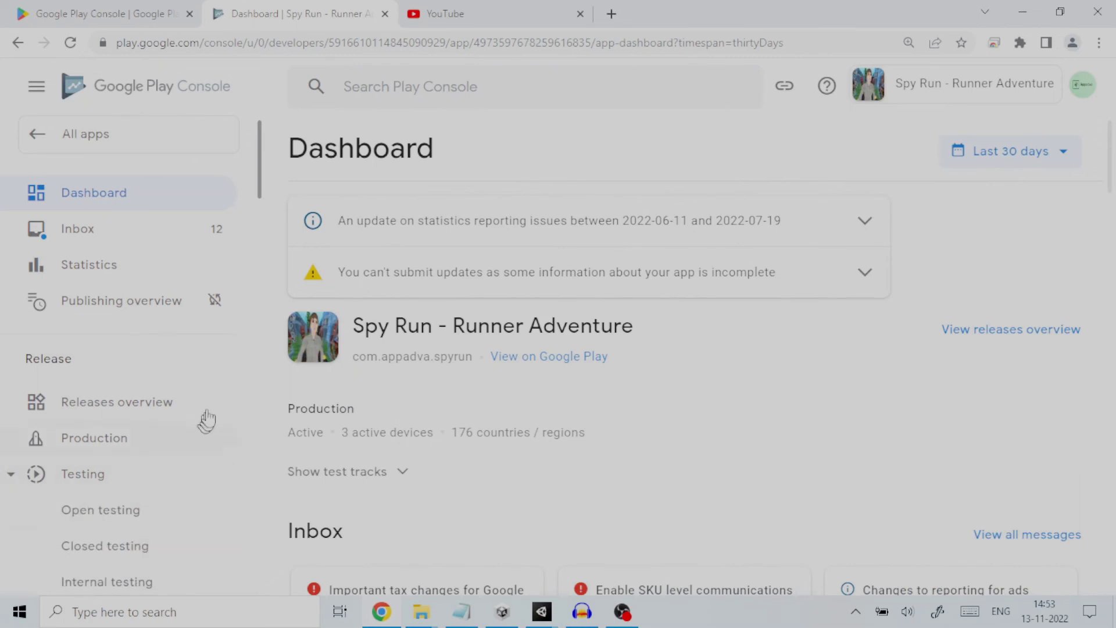
{"action": "left_click", "coordinate": [122, 582]}
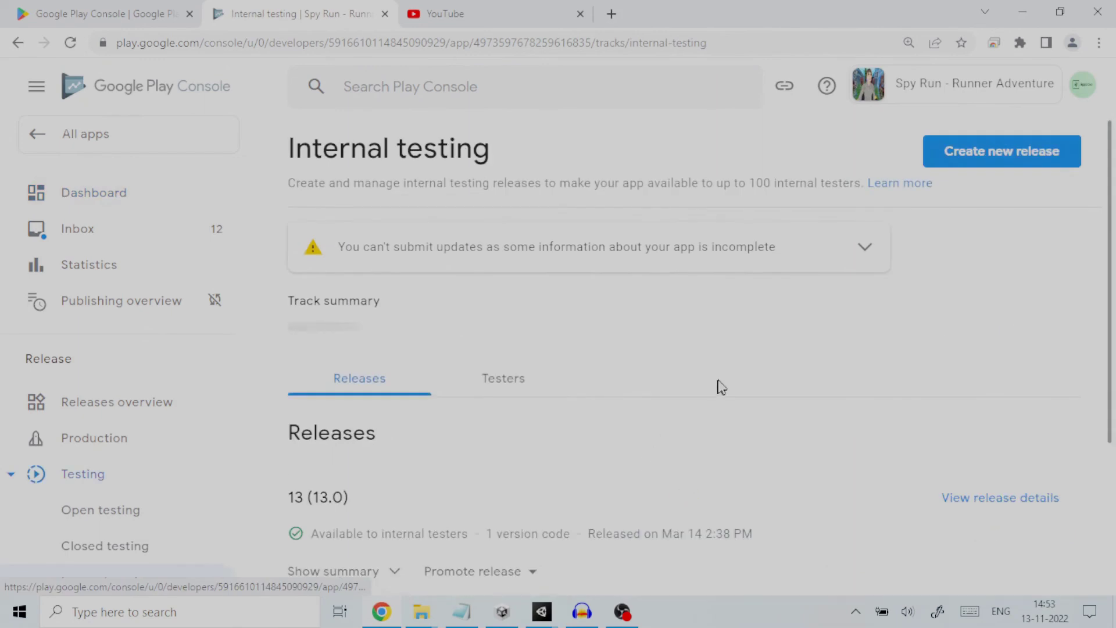
Highlight the track's latest release number, 13 (13.0).
{"action": "triple_click", "coordinate": [272, 534]}
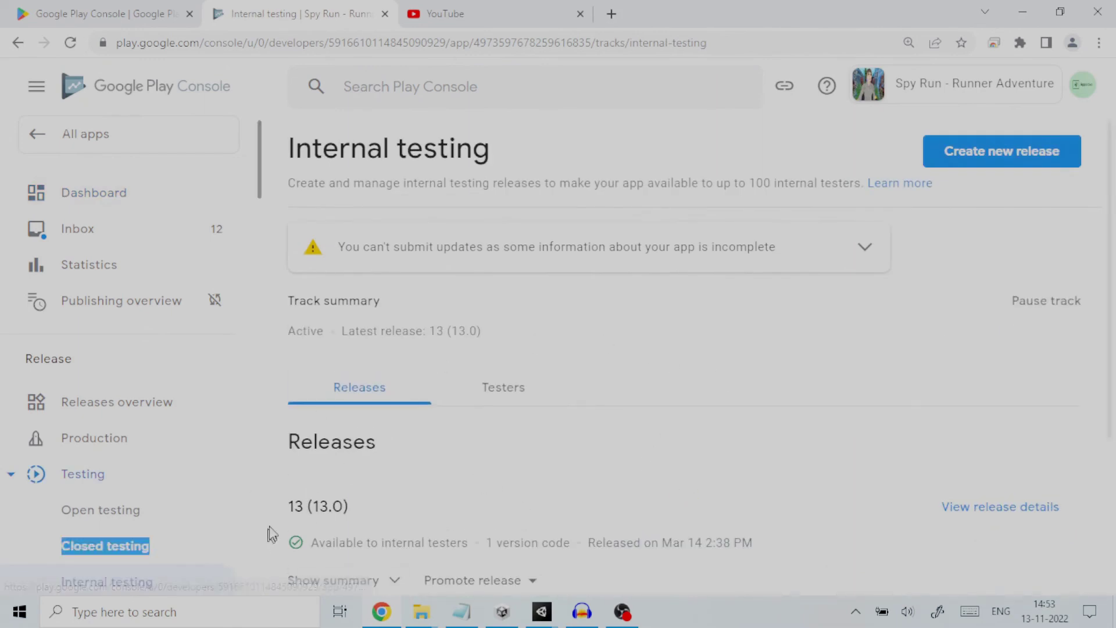
{"action": "left_click", "coordinate": [286, 505]}
{"action": "left_click_drag", "start_coordinate": [289, 504], "coordinate": [374, 508]}
{"action": "left_click", "coordinate": [364, 505]}
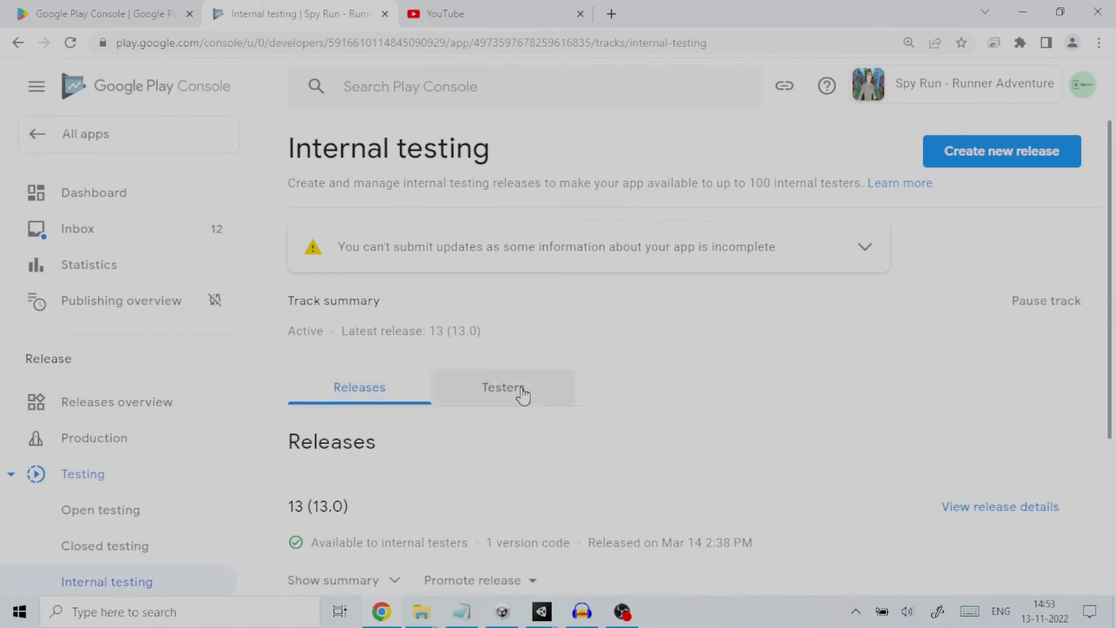
{"action": "left_click", "coordinate": [491, 390]}
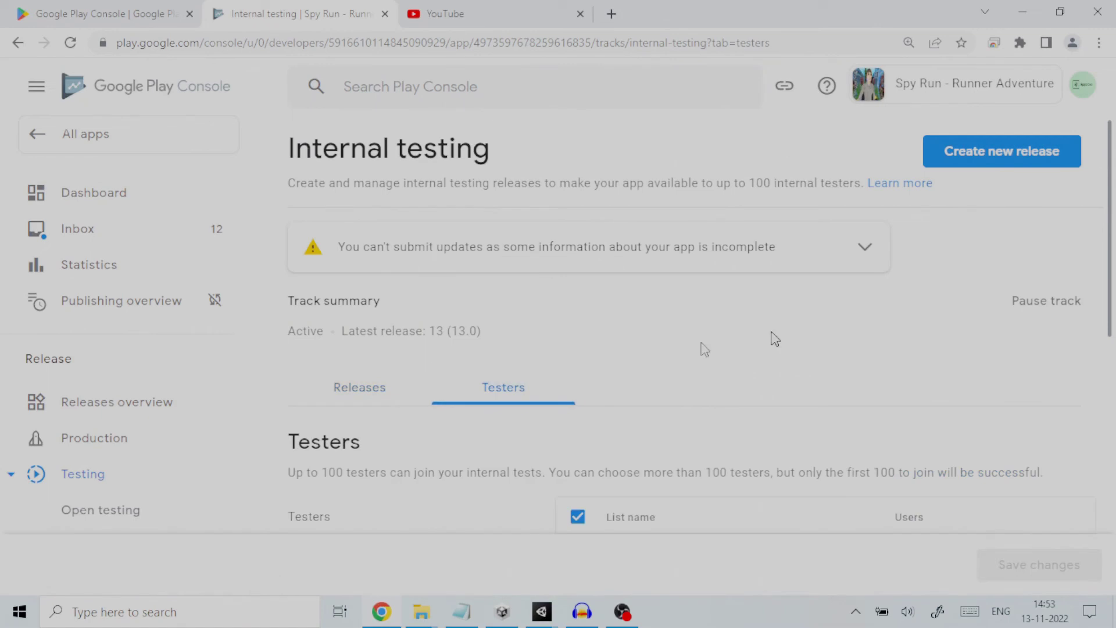
{"action": "left_click_drag", "start_coordinate": [1110, 198], "coordinate": [1111, 285]}
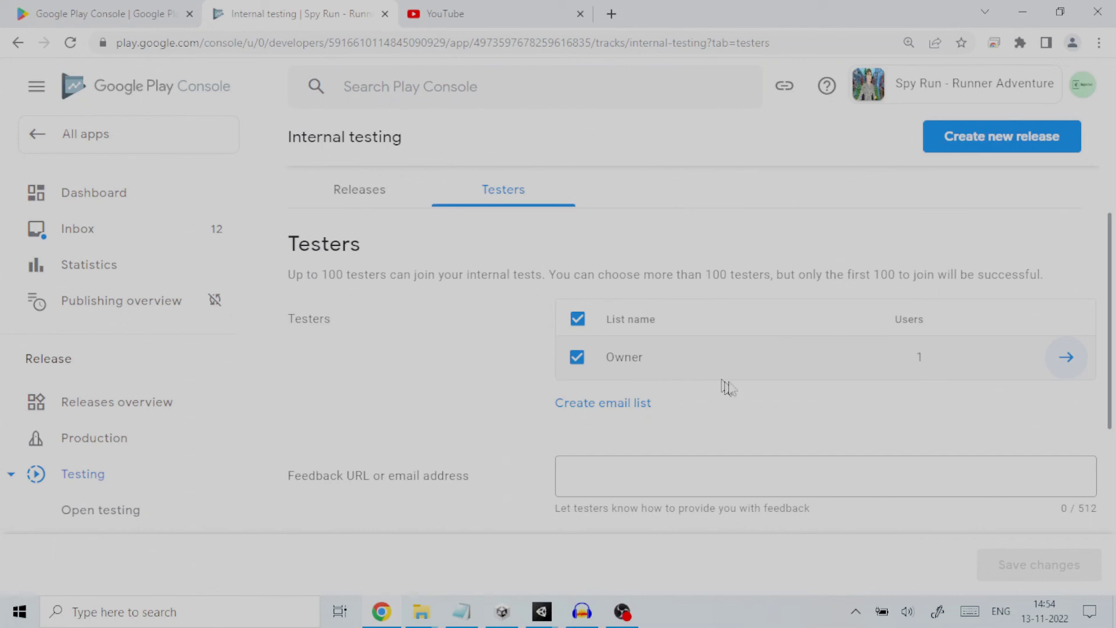
Paste a second tester e-mail address into the Owner email list.
{"action": "left_click", "coordinate": [1068, 358]}
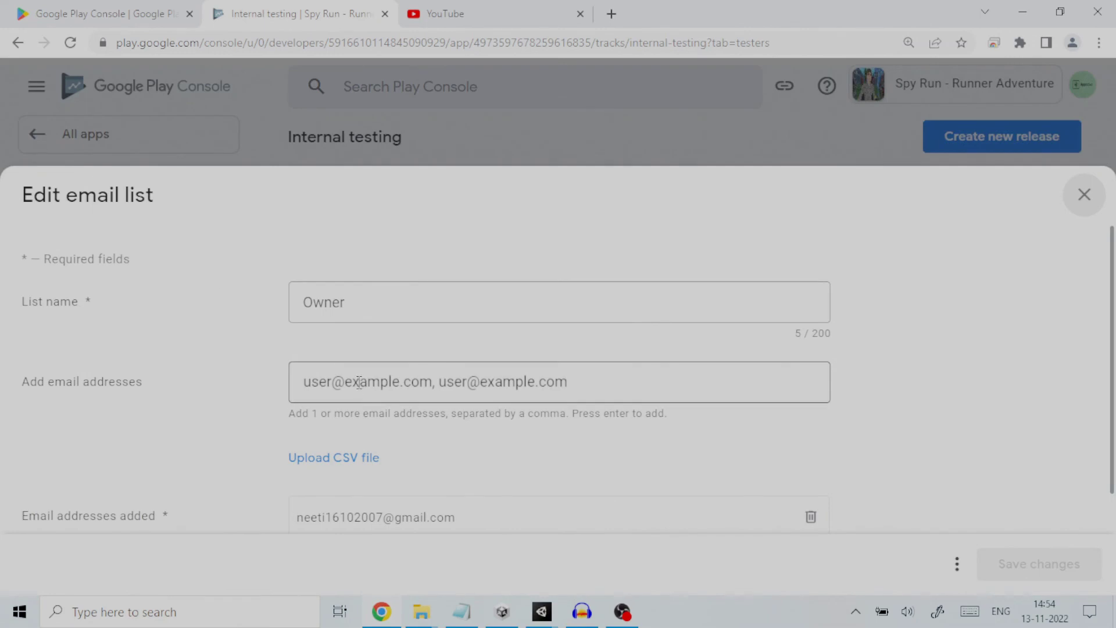
{"action": "left_click", "coordinate": [322, 383]}
{"action": "right_click", "coordinate": [322, 383]}
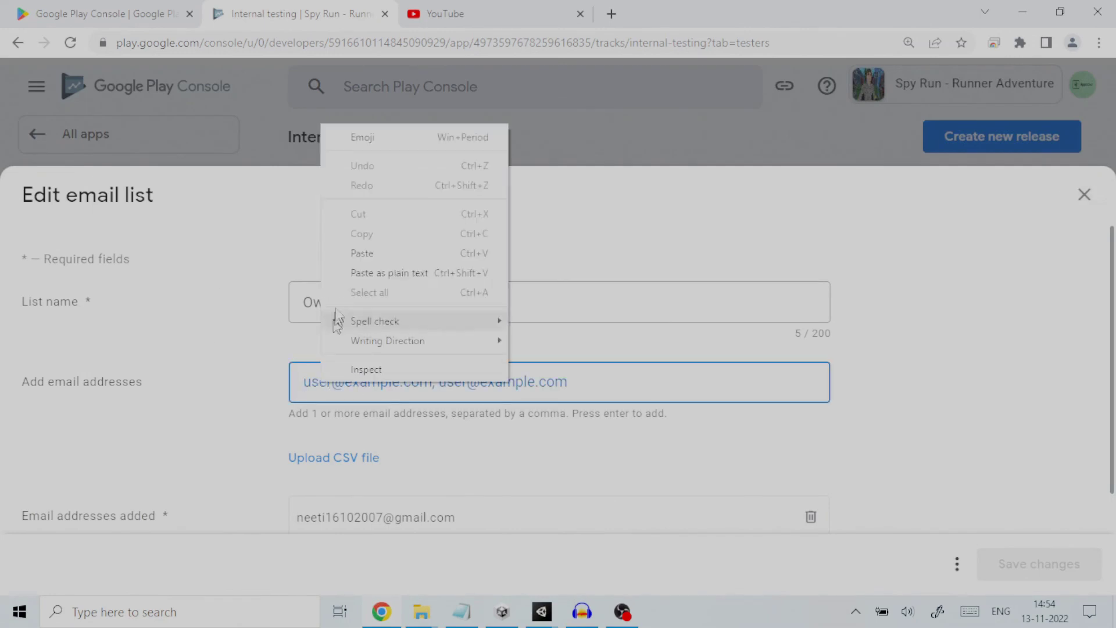
{"action": "left_click", "coordinate": [353, 253]}
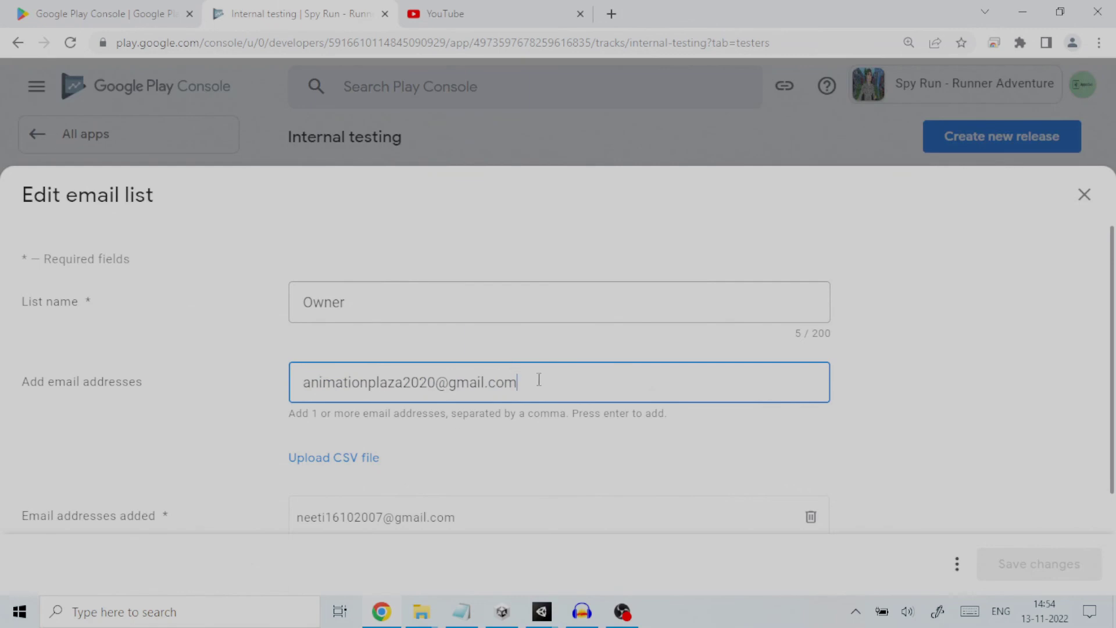
{"action": "key", "text": "Return"}
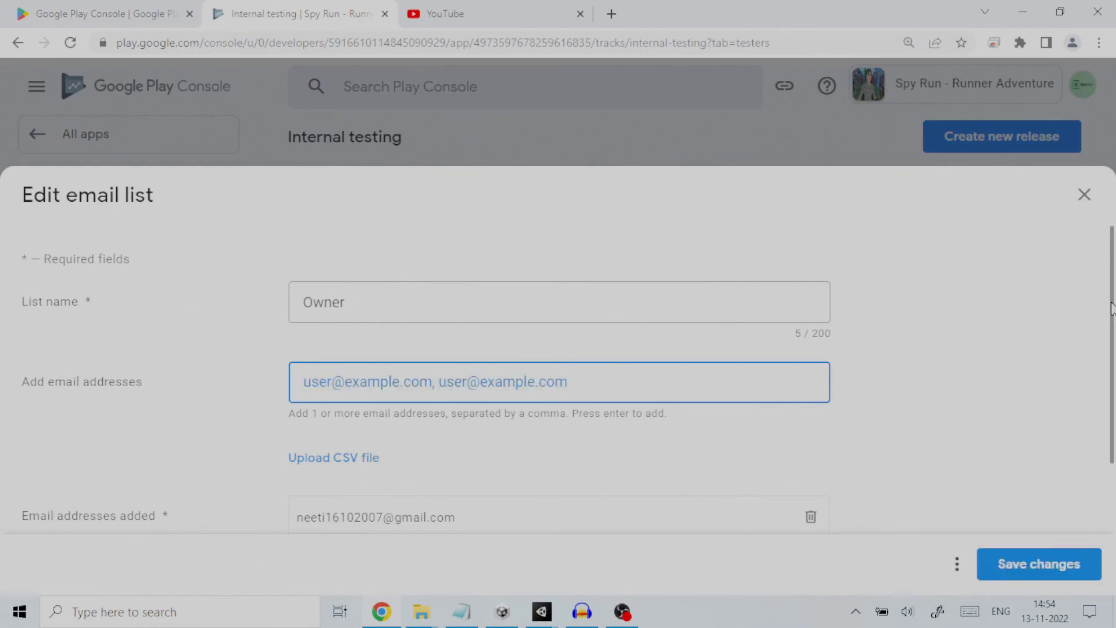
Dismiss the CSV upload without uploading and save the updated Owner email list.
{"action": "scroll", "coordinate": [1110, 308], "scroll_direction": "down", "scroll_amount": 2}
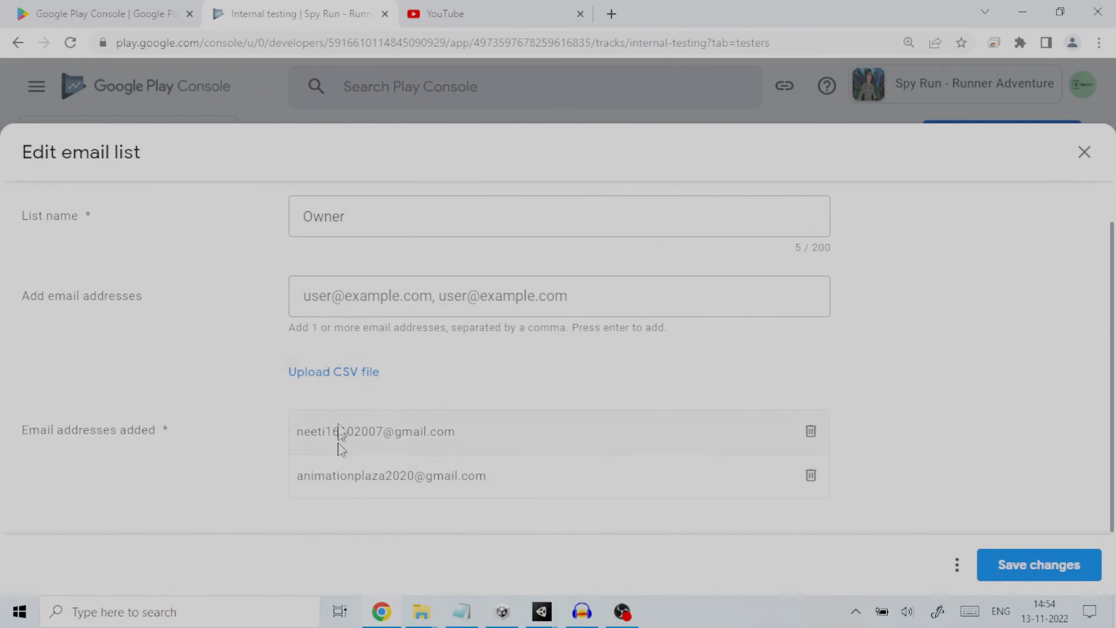
{"action": "left_click", "coordinate": [321, 372]}
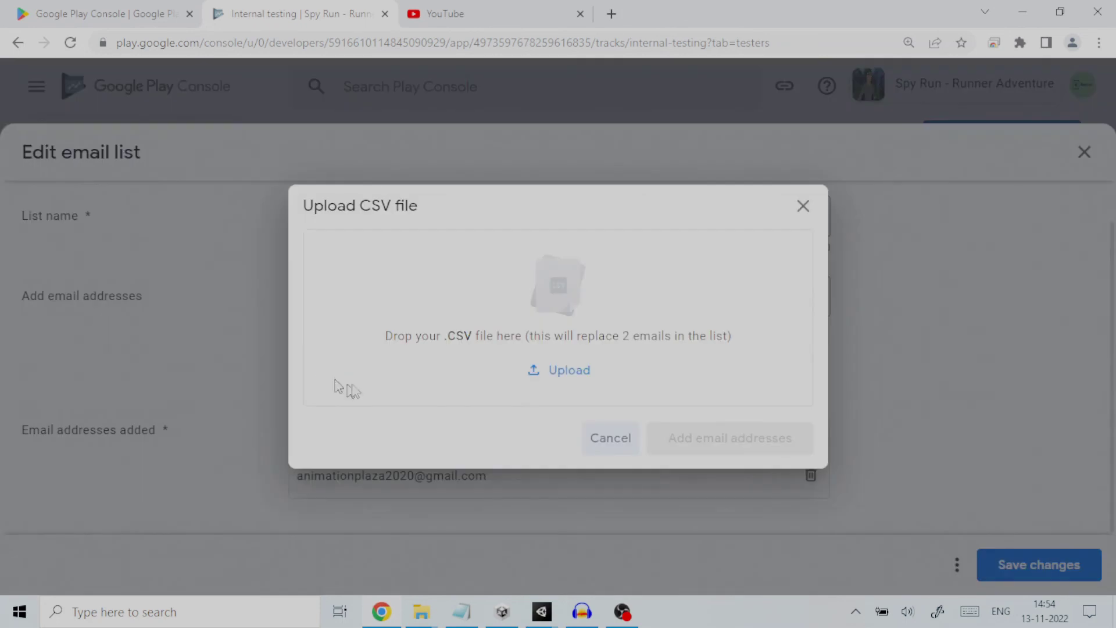
{"action": "left_click", "coordinate": [803, 206]}
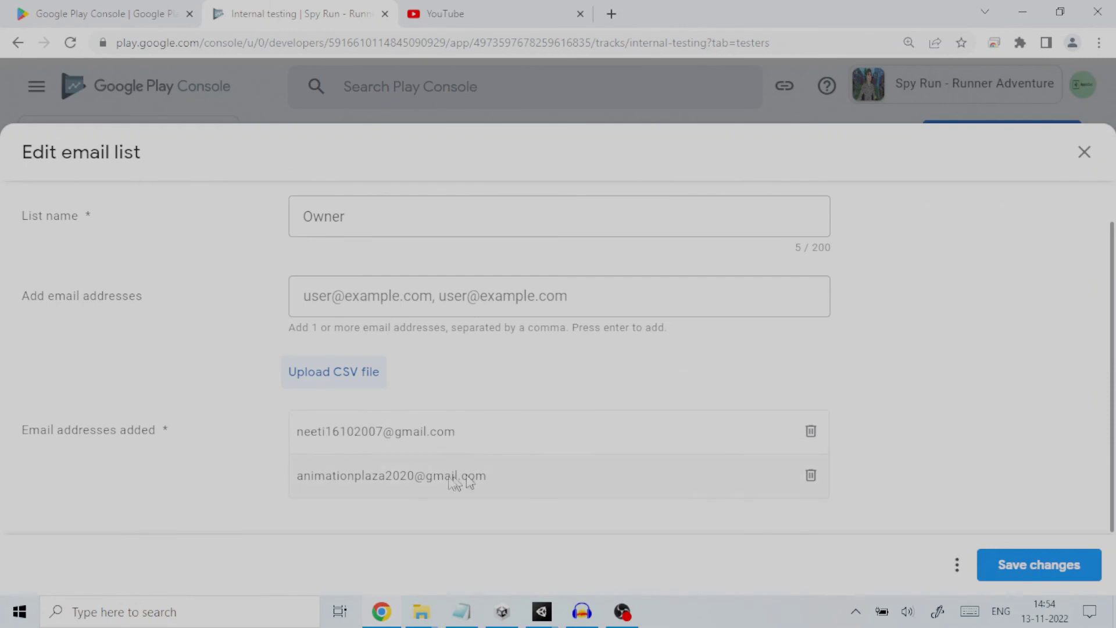
{"action": "left_click", "coordinate": [1055, 567]}
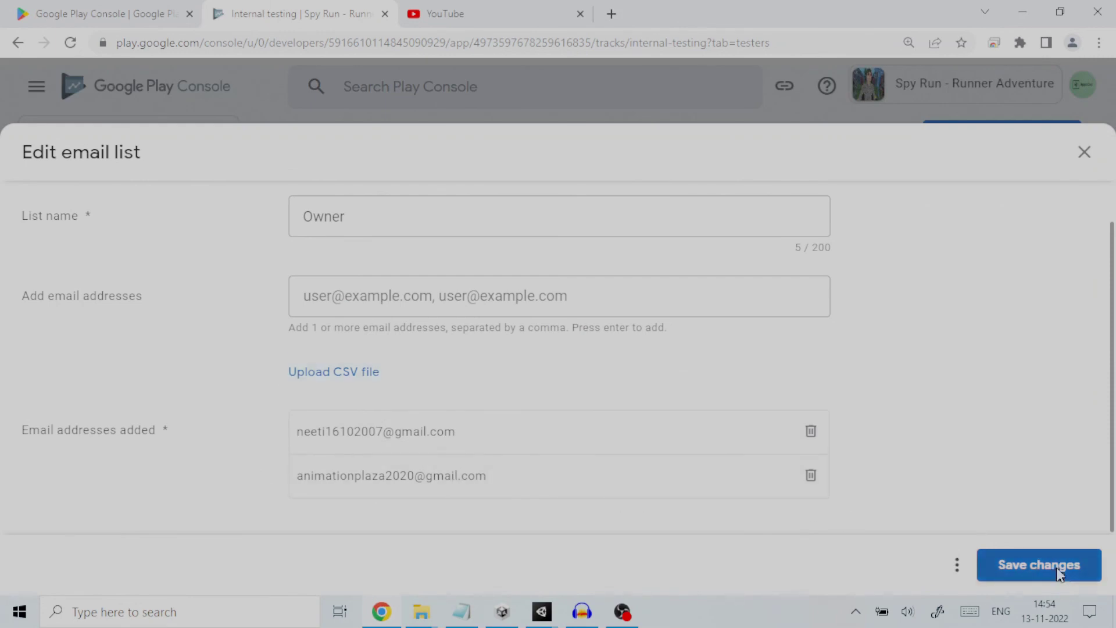
Confirm the Owner list save and copy the play.google.com/apps/internaltest/ join link.
{"action": "left_click", "coordinate": [697, 375]}
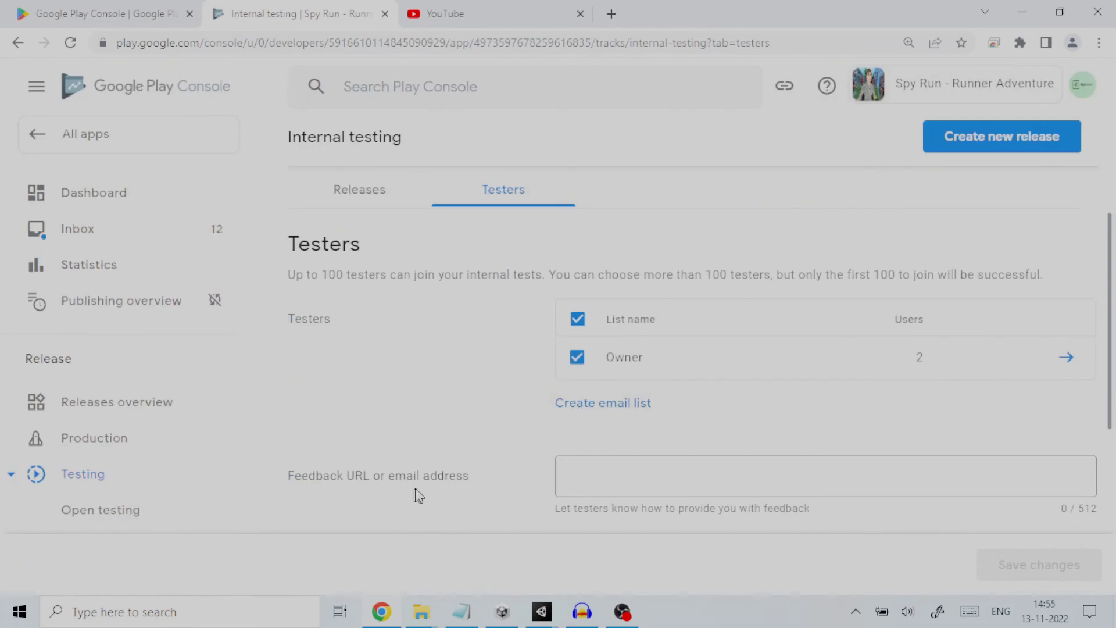
{"action": "left_click_drag", "start_coordinate": [315, 475], "coordinate": [462, 477]}
{"action": "left_click", "coordinate": [503, 477]}
{"action": "left_click_drag", "start_coordinate": [1111, 319], "coordinate": [1107, 457]}
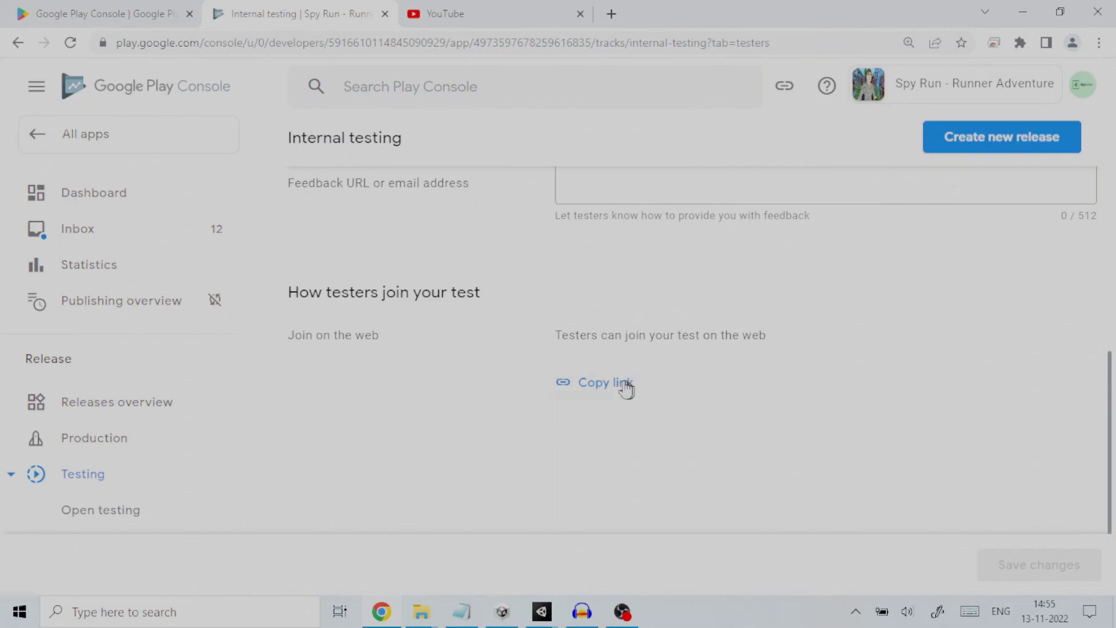
{"action": "left_click", "coordinate": [586, 393]}
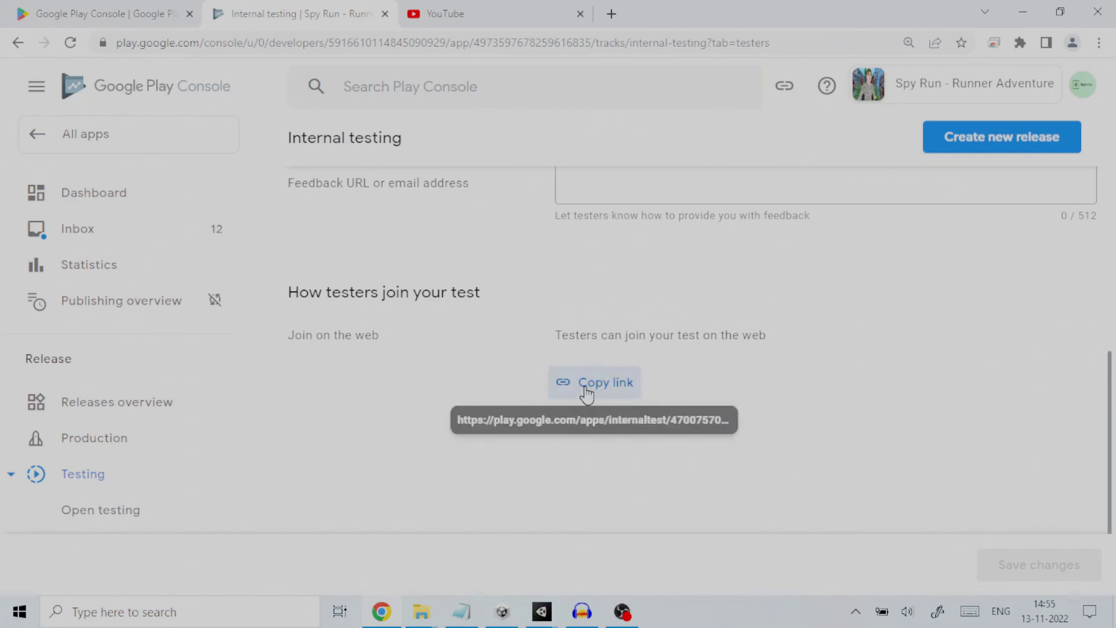